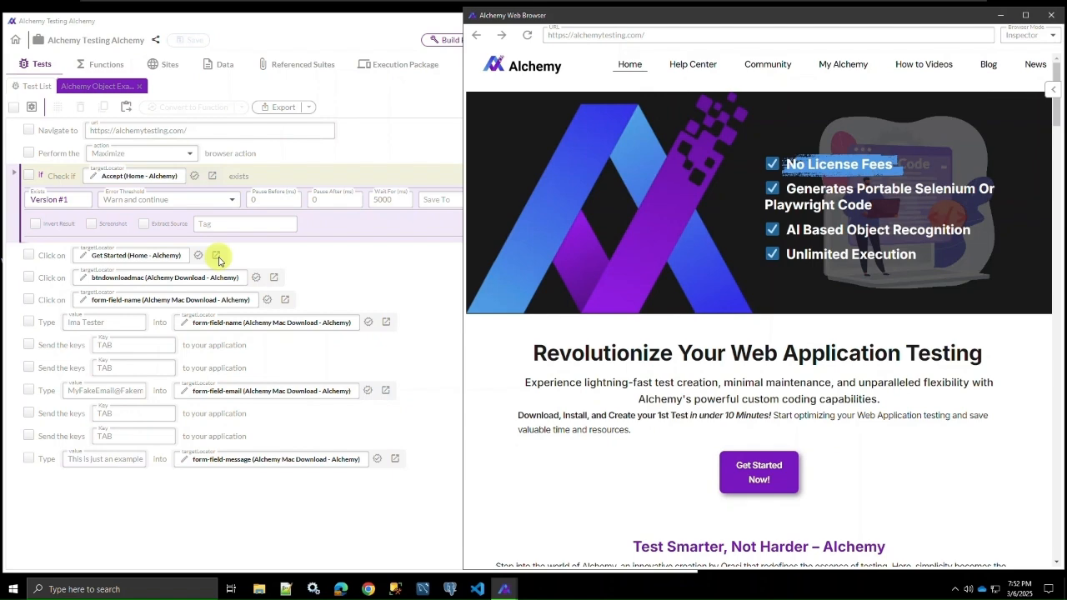
# Step: Open the Get Started locator's definition from its Click on step in the test
pyautogui.click(215, 256)
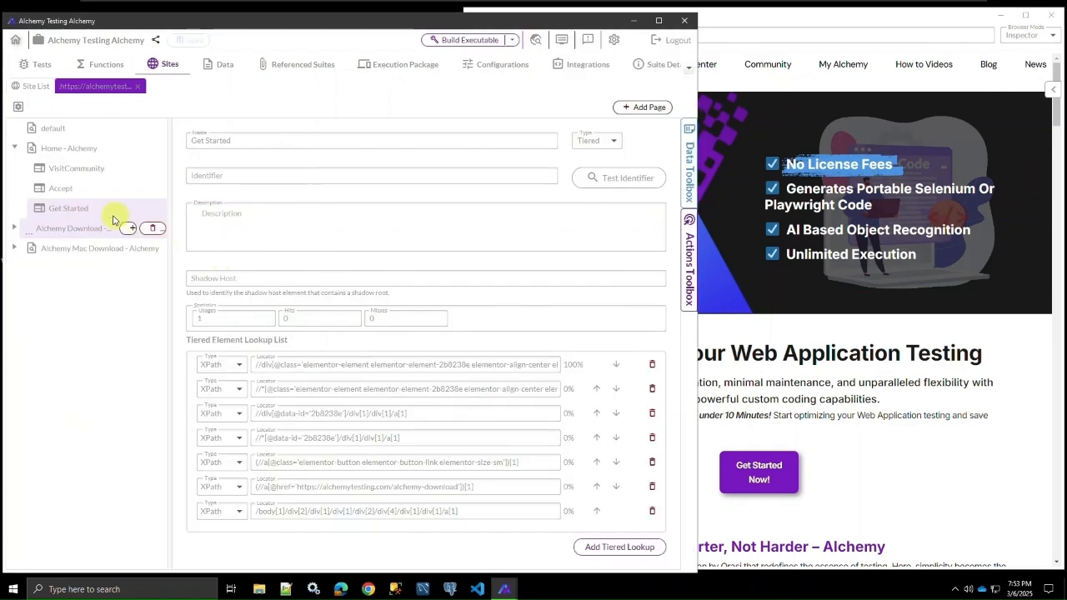
pyautogui.moveTo(85, 208)
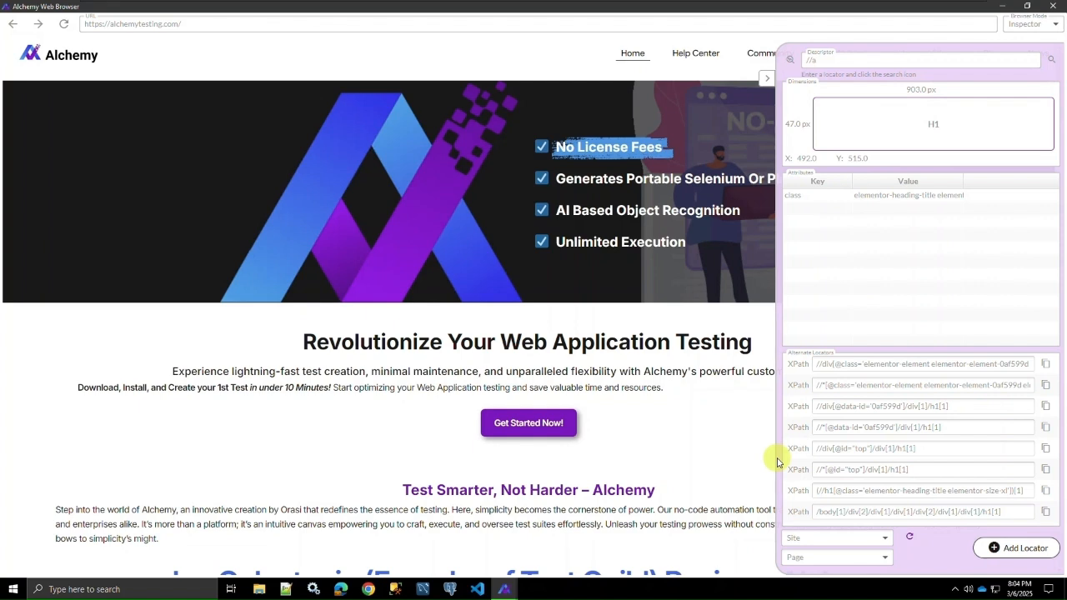
# Step: Inspect the Get Started Now! link on the page and search the page for //a elements
pyautogui.click(789, 60)
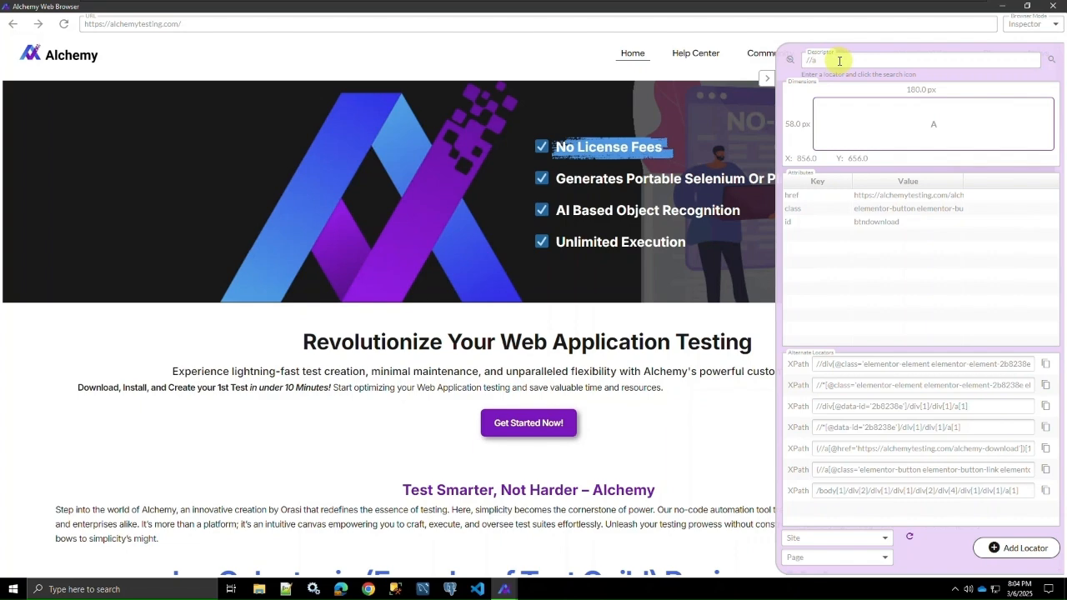
pyautogui.click(1052, 64)
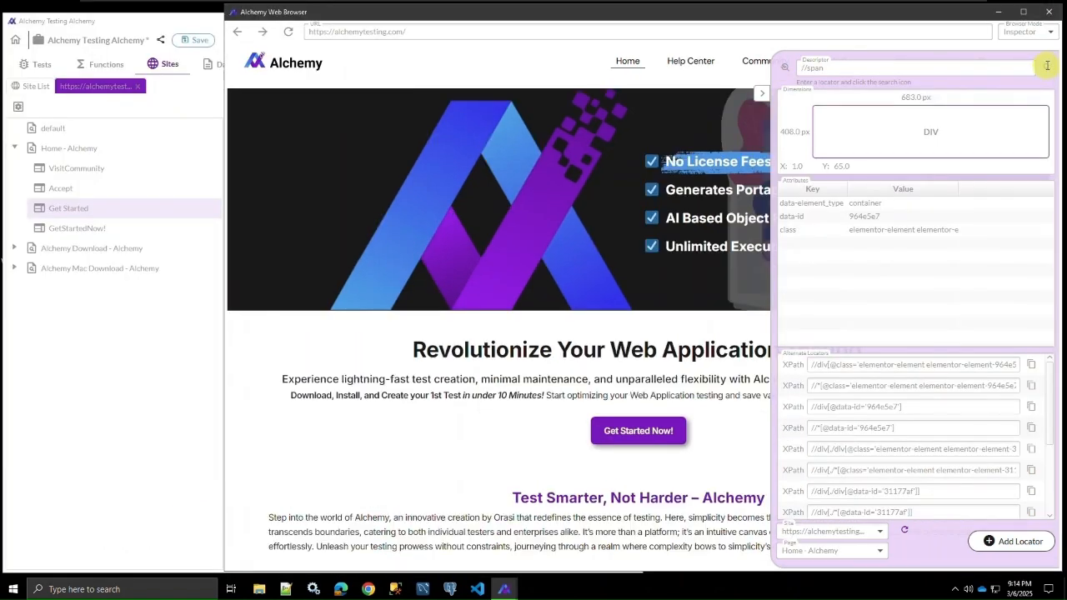
pyautogui.click(1046, 70)
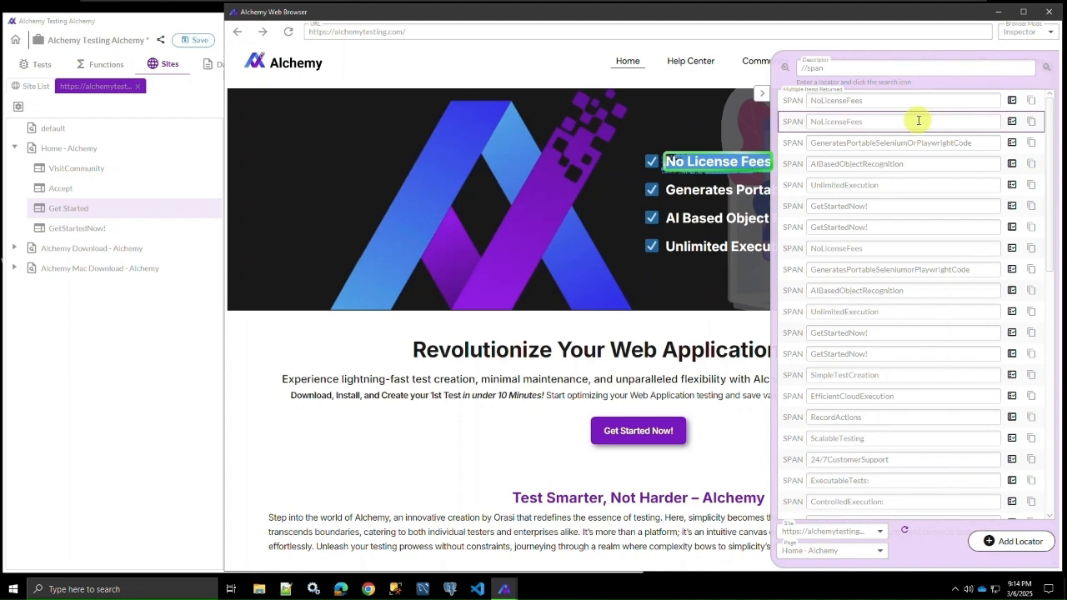
pyautogui.click(1012, 123)
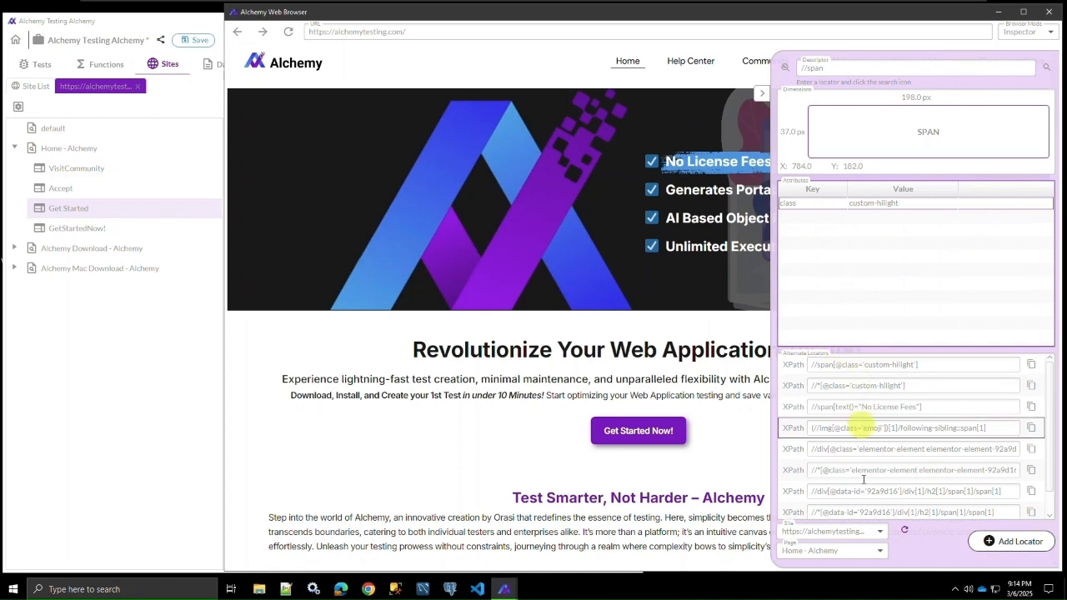
pyautogui.click(878, 531)
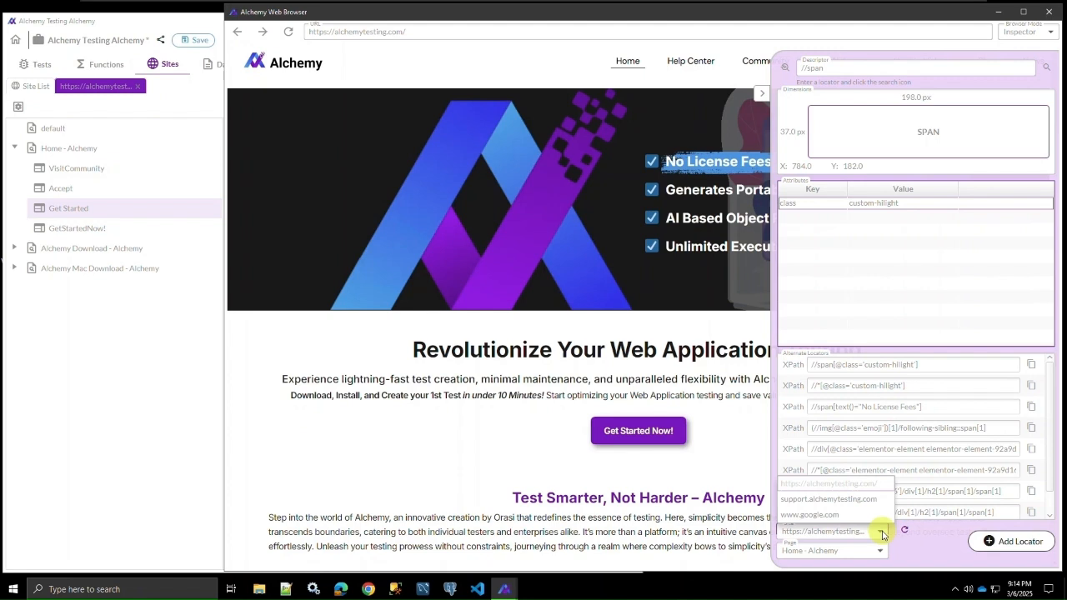
pyautogui.click(863, 486)
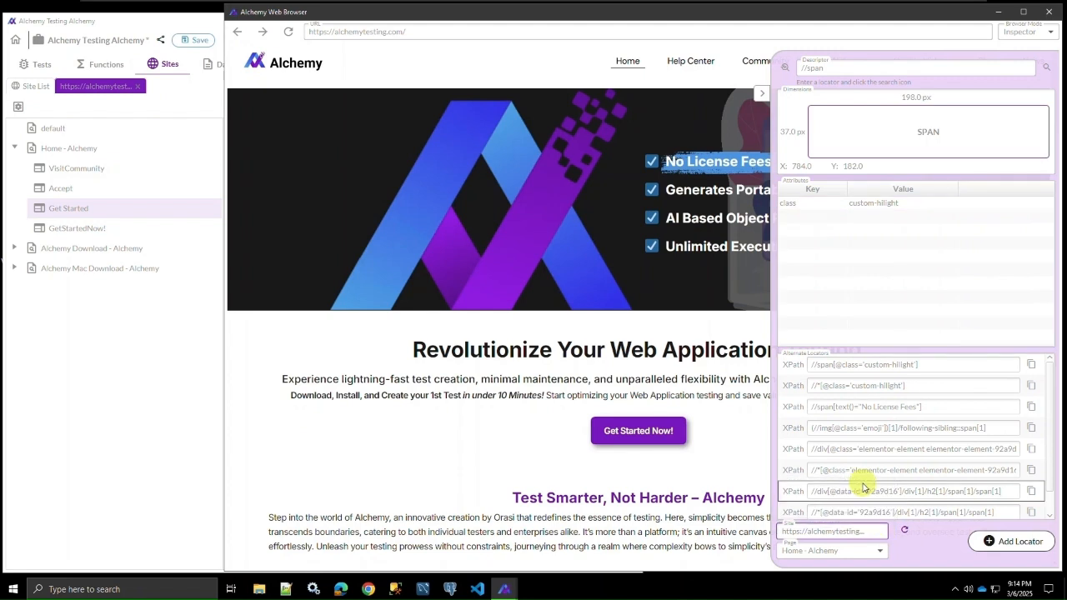
pyautogui.click(879, 551)
pyautogui.click(847, 505)
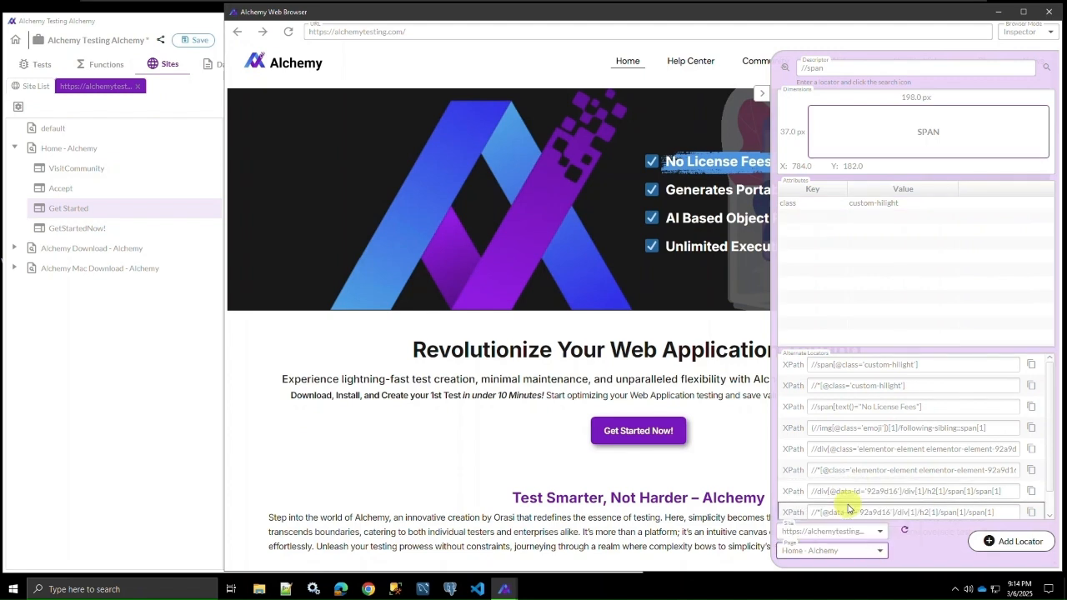
pyautogui.click(1005, 546)
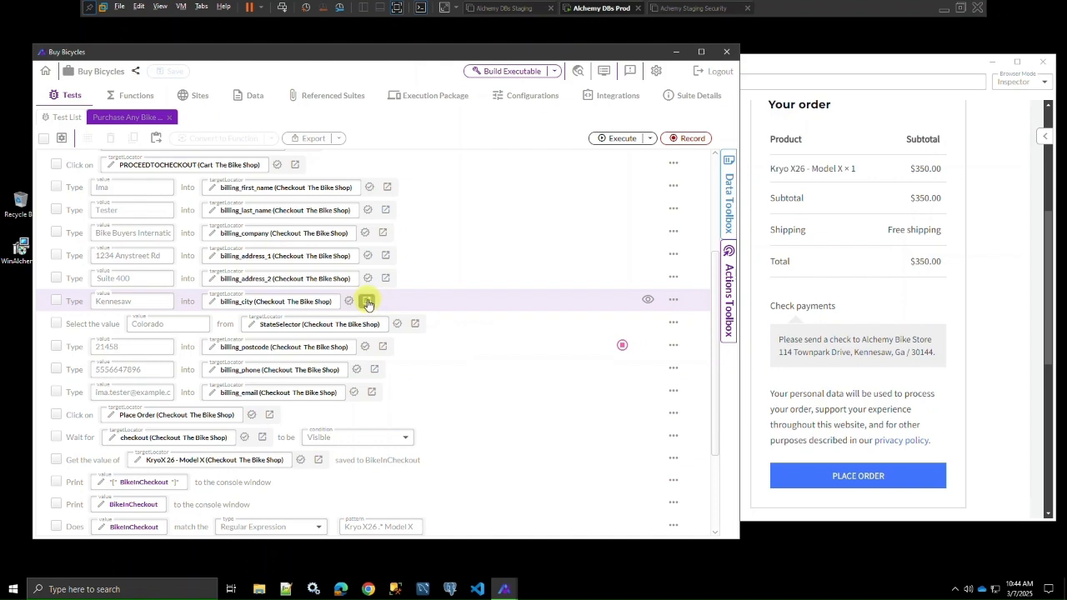
# Step: Open the billing_city locator from its Type step in the test and test its identifier on the checkout page
pyautogui.click(367, 302)
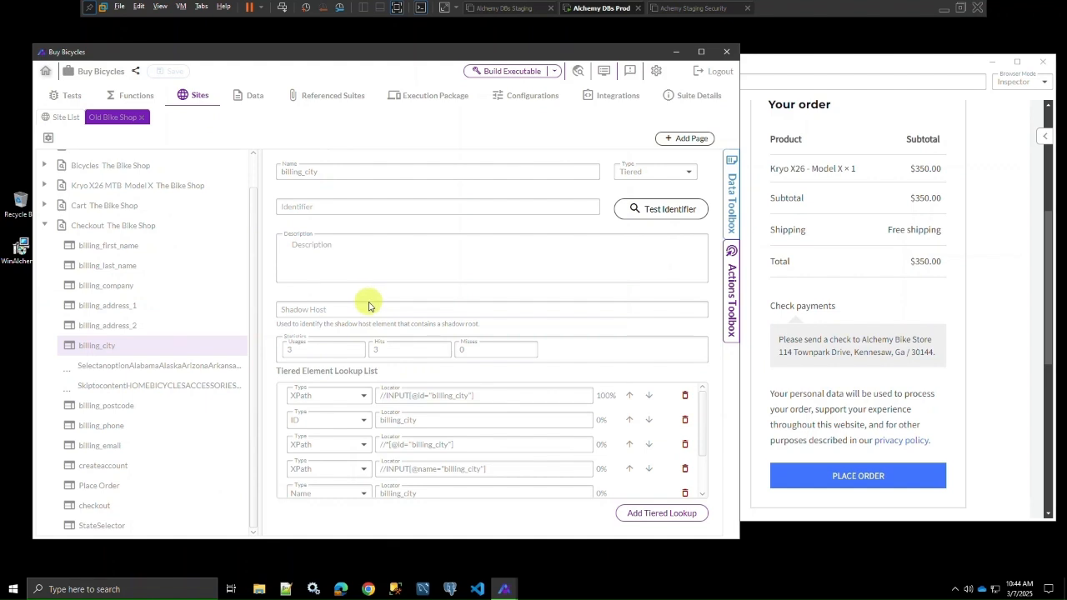
pyautogui.moveTo(94, 354)
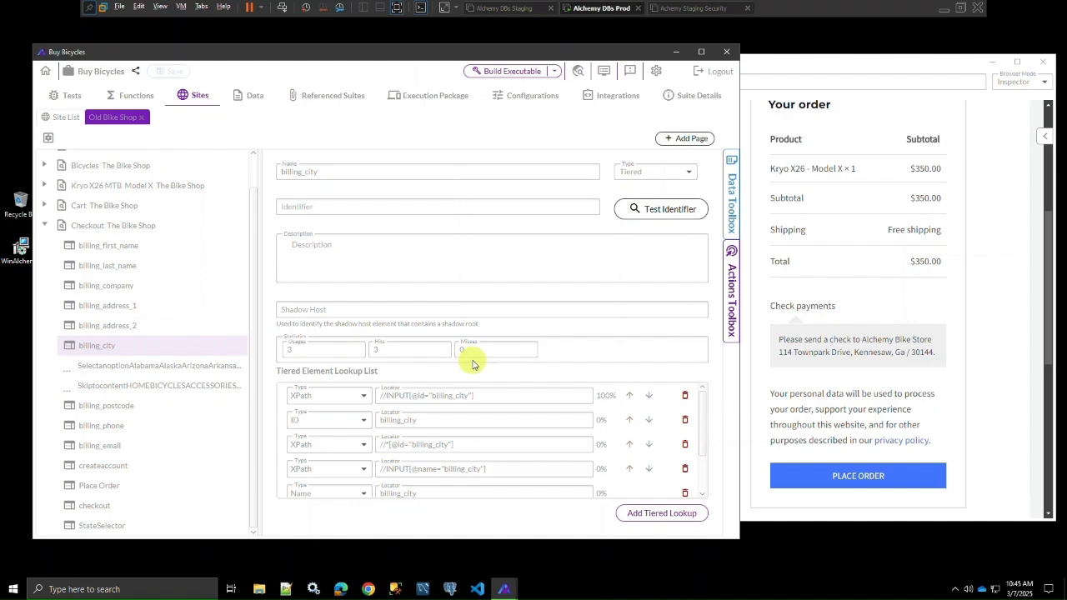
pyautogui.click(652, 212)
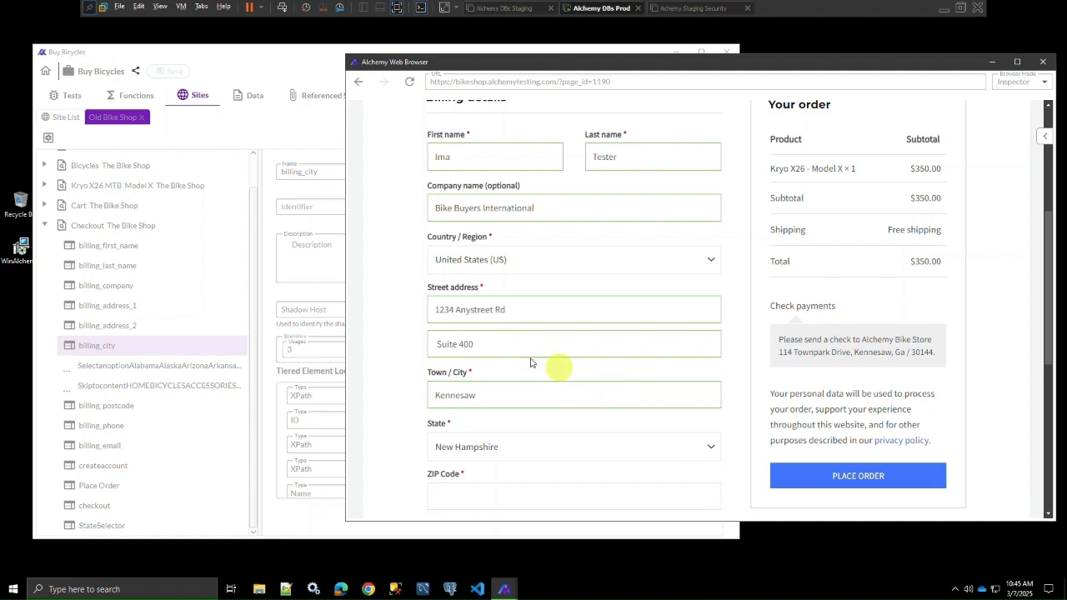
# Step: Rename the billing_city locator to Billing City and test its identifier
pyautogui.click(286, 56)
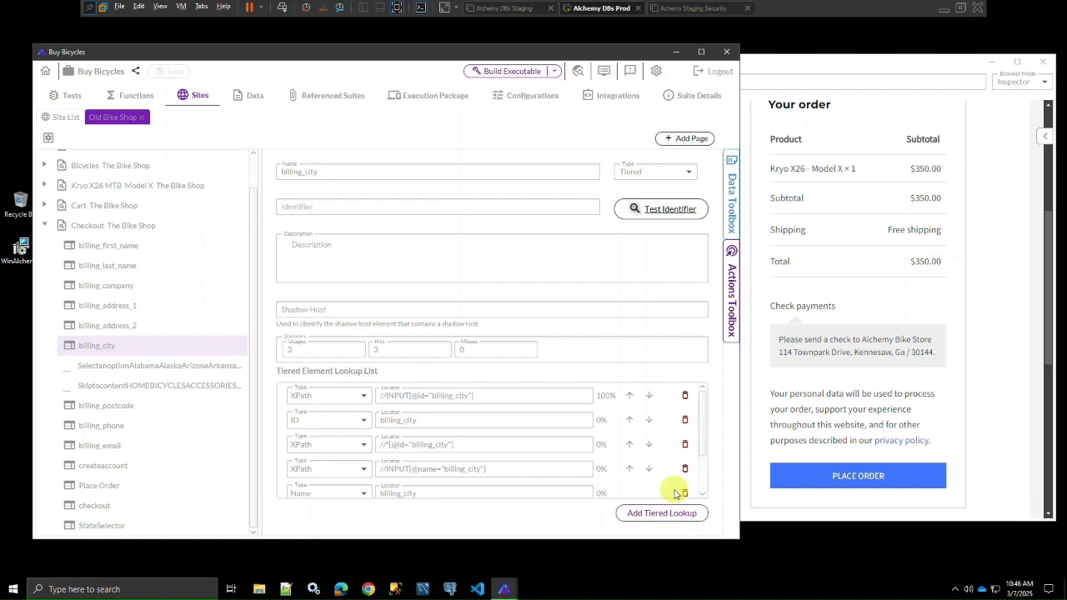
pyautogui.click(362, 170)
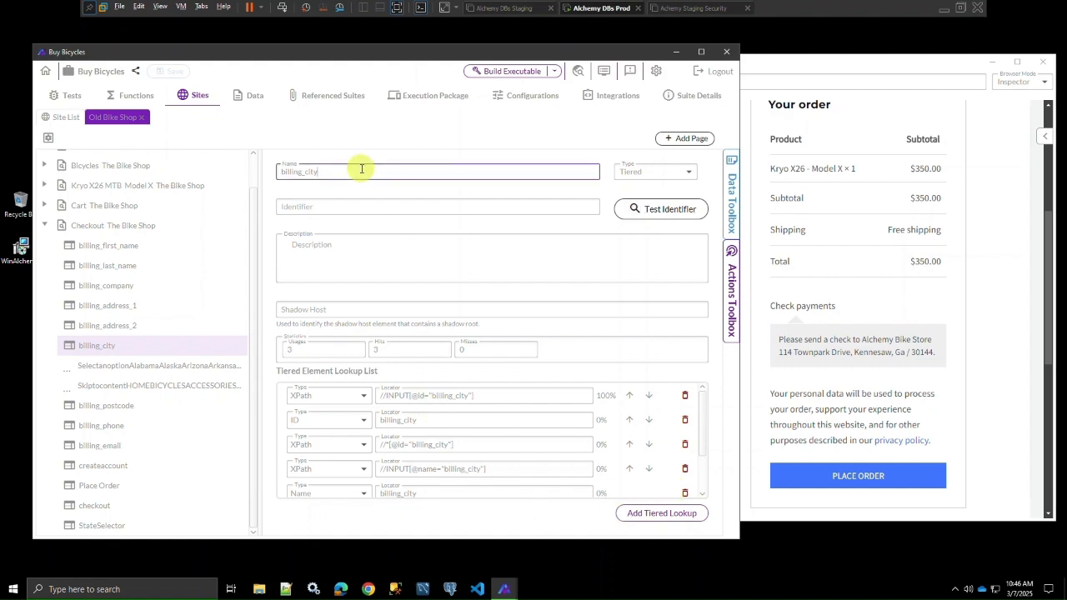
pyautogui.press('BackSpace')
pyautogui.press('BackSpace')
pyautogui.press('BackSpace')
pyautogui.press('BackSpace')
pyautogui.press('BackSpace')
pyautogui.press('BackSpace')
pyautogui.press('BackSpace')
pyautogui.press('BackSpace')
pyautogui.press('BackSpace')
pyautogui.press('BackSpace')
pyautogui.press('BackSpace')
pyautogui.press('BackSpace')
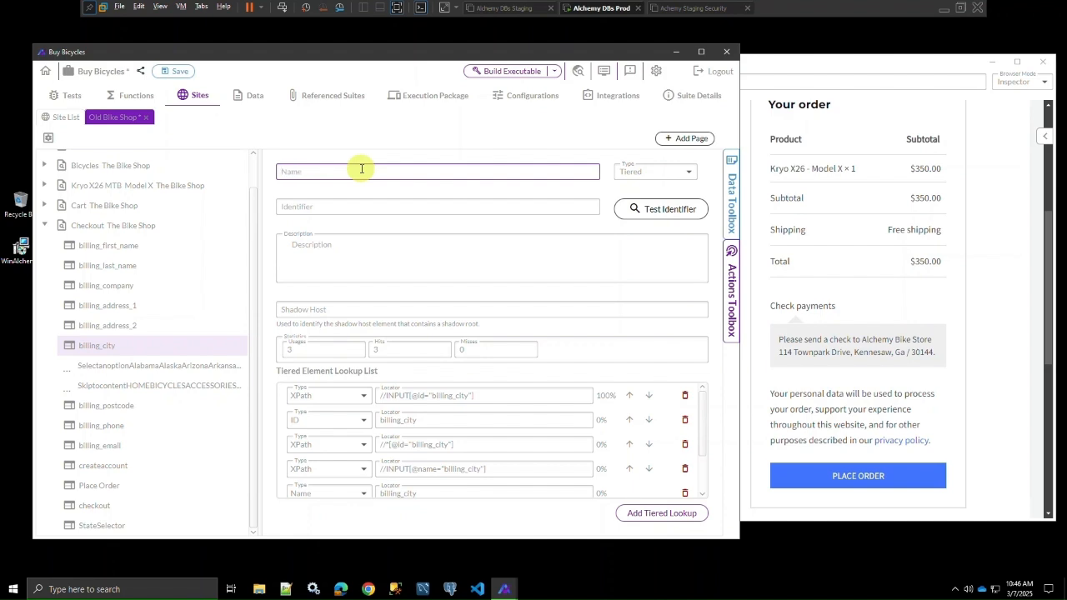
pyautogui.write('Billing City')
pyautogui.press('Tab')
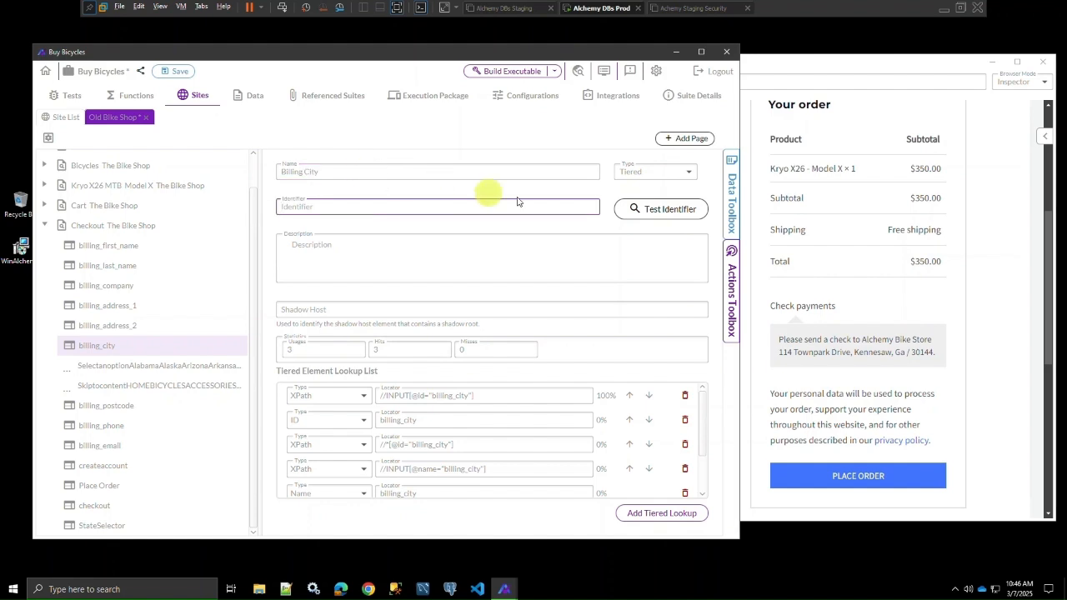
pyautogui.click(658, 210)
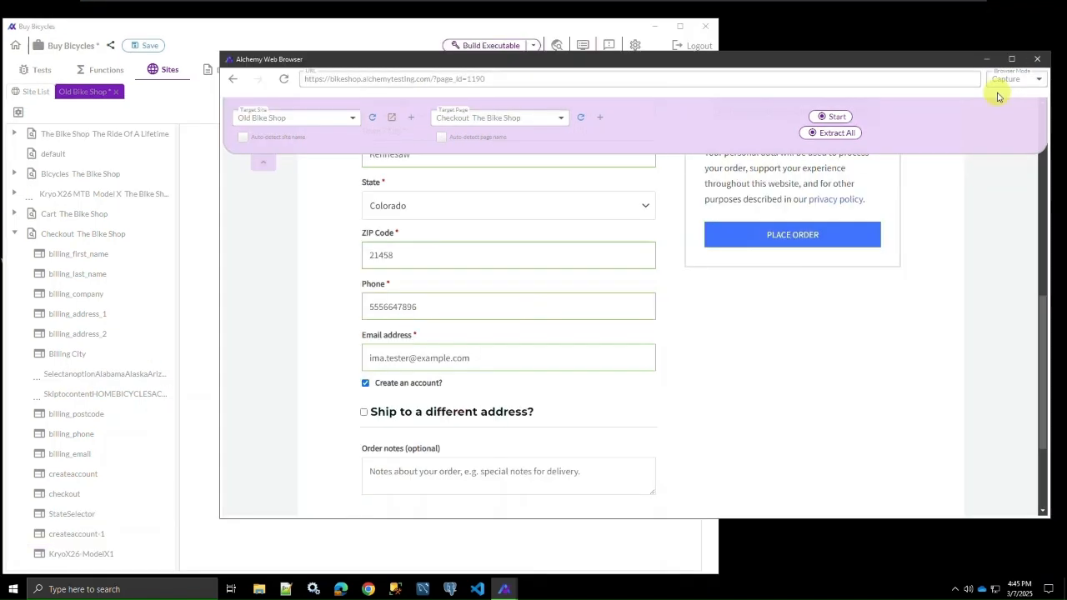
# Step: Capture the PLACE ORDER button as a locator on the Checkout The Bike Shop page and open the new locator's definition
pyautogui.click(823, 117)
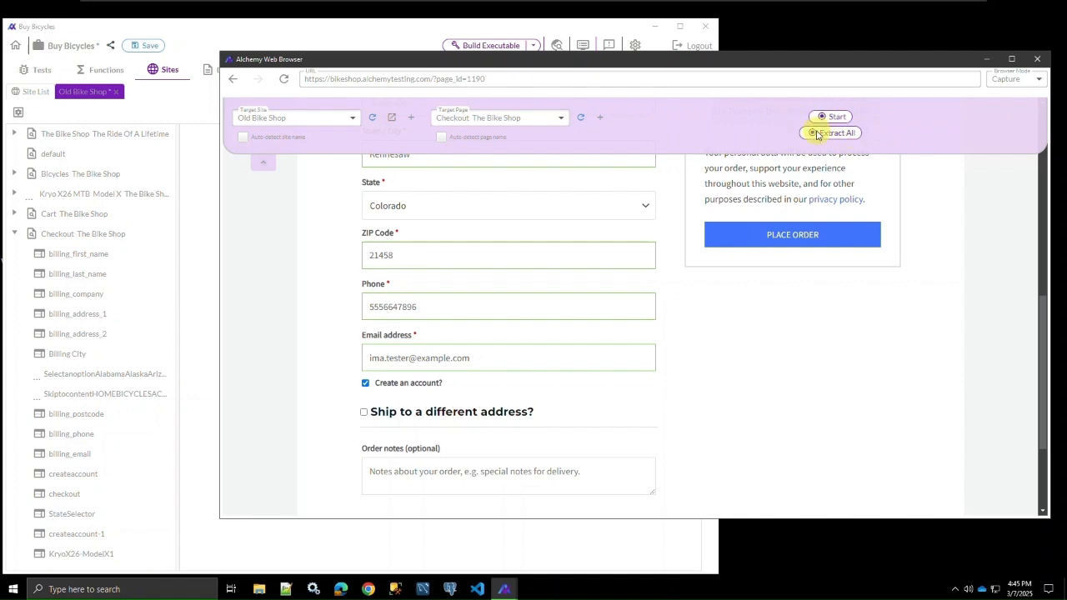
pyautogui.click(817, 133)
pyautogui.click(836, 116)
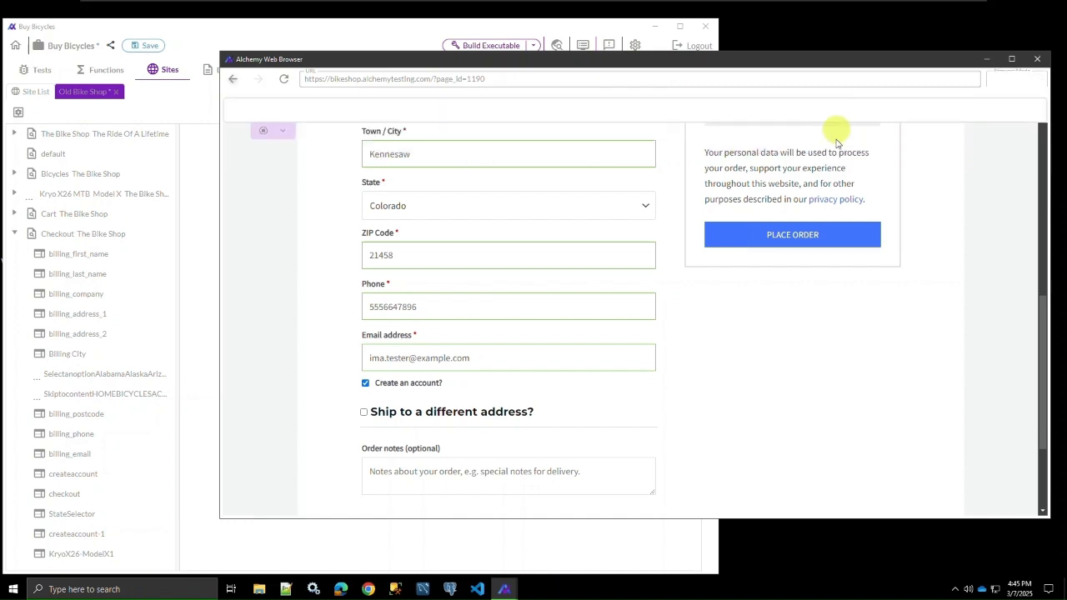
pyautogui.click(805, 234)
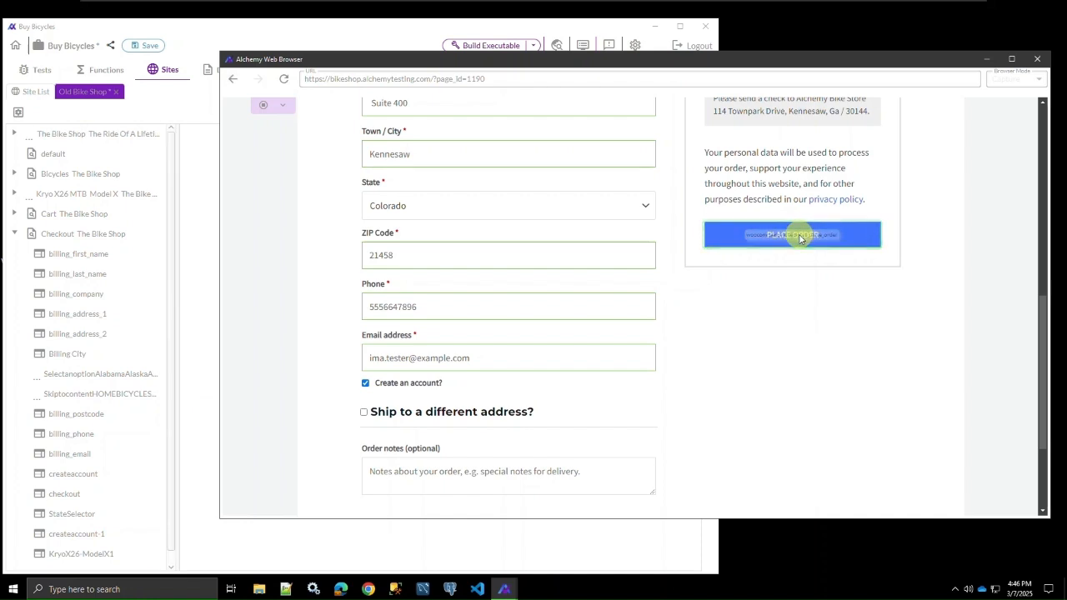
pyautogui.moveTo(172, 519); pyautogui.dragTo(171, 547)
pyautogui.click(109, 561)
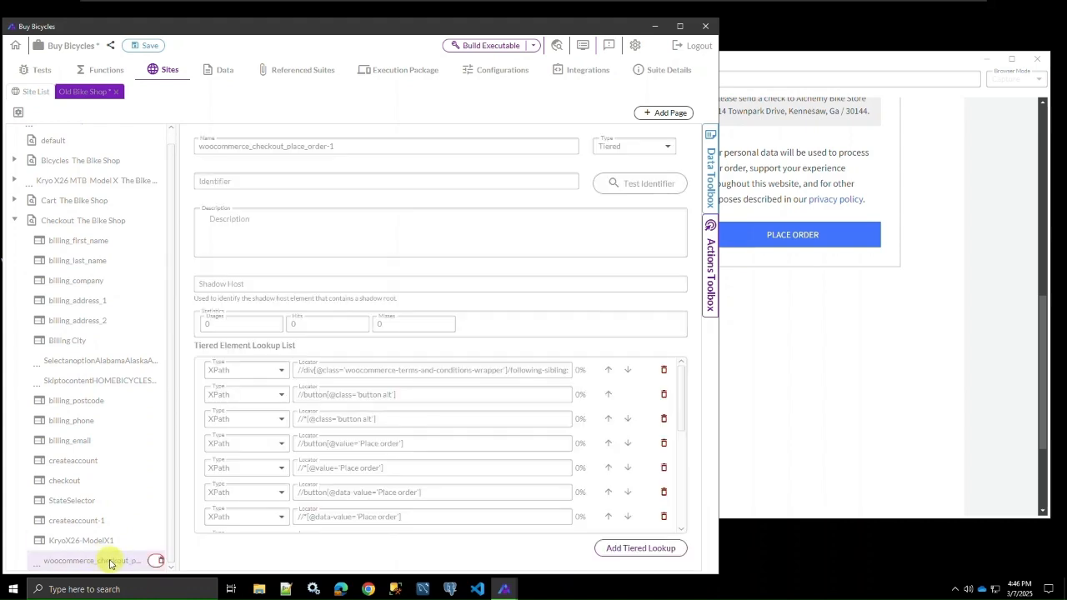